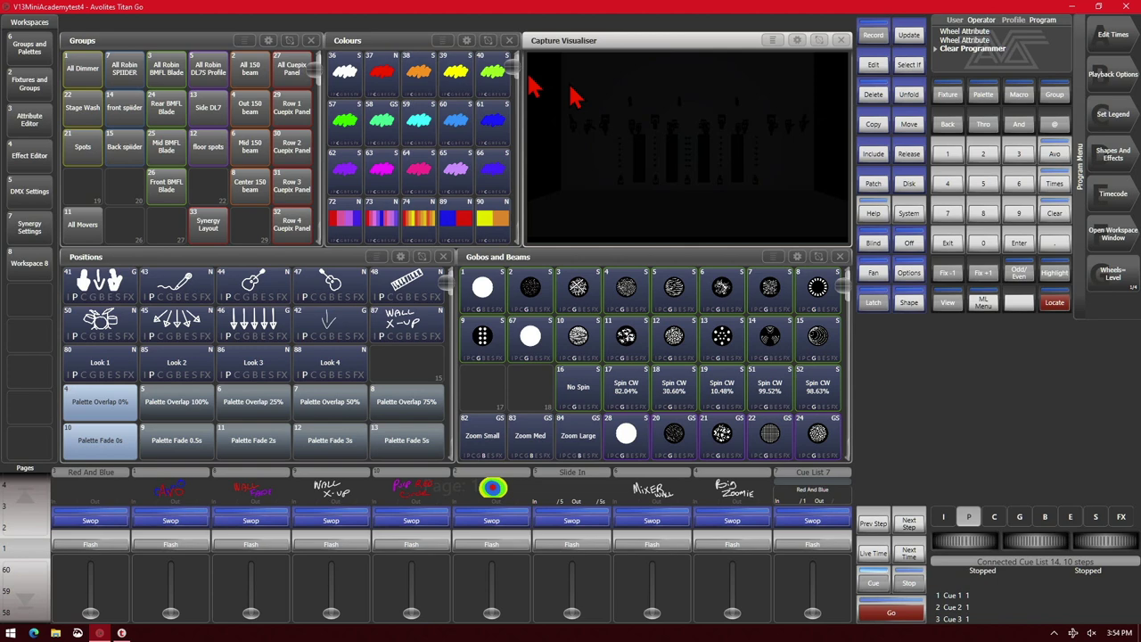
Select the All Robin BMFL Blade group and light it with ML Menu's Locate Fixtures.
click(172, 77)
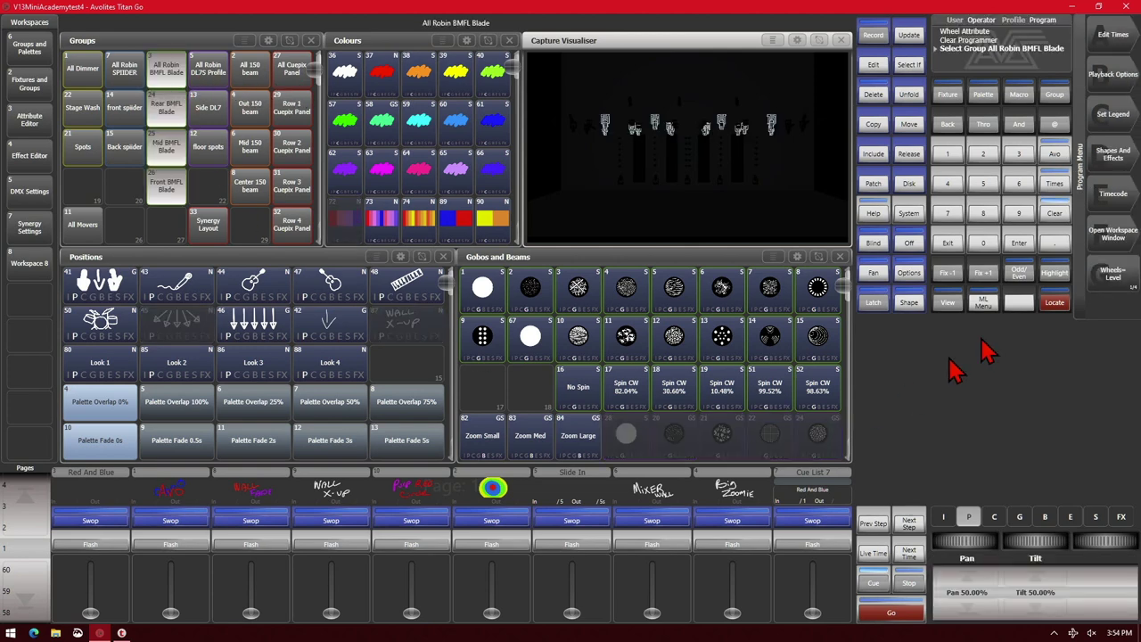
click(982, 303)
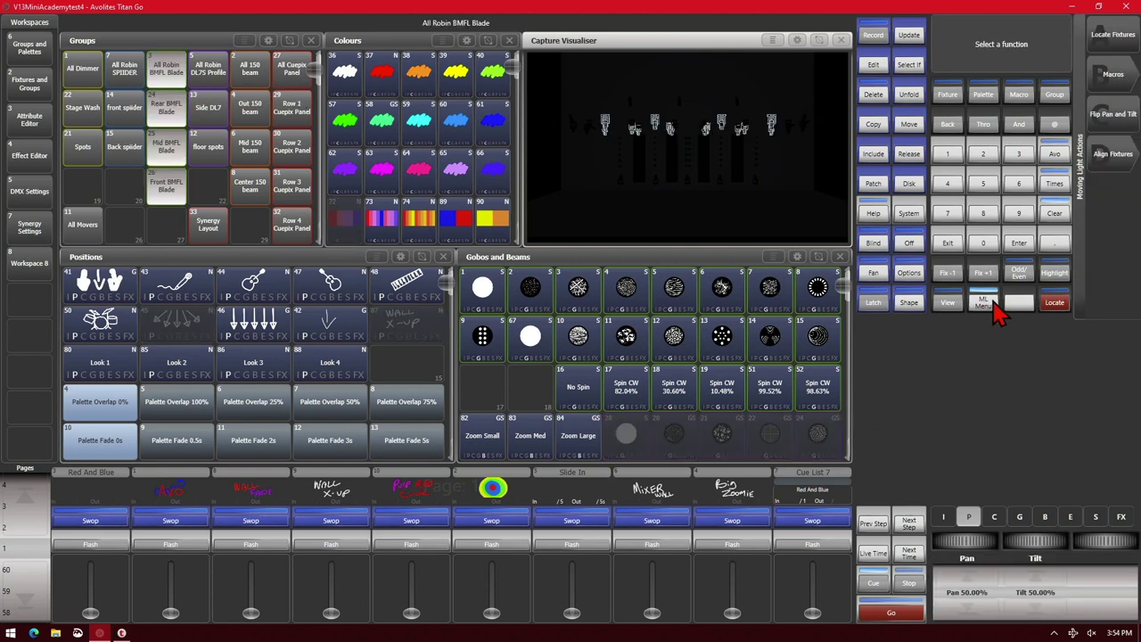
click(1111, 40)
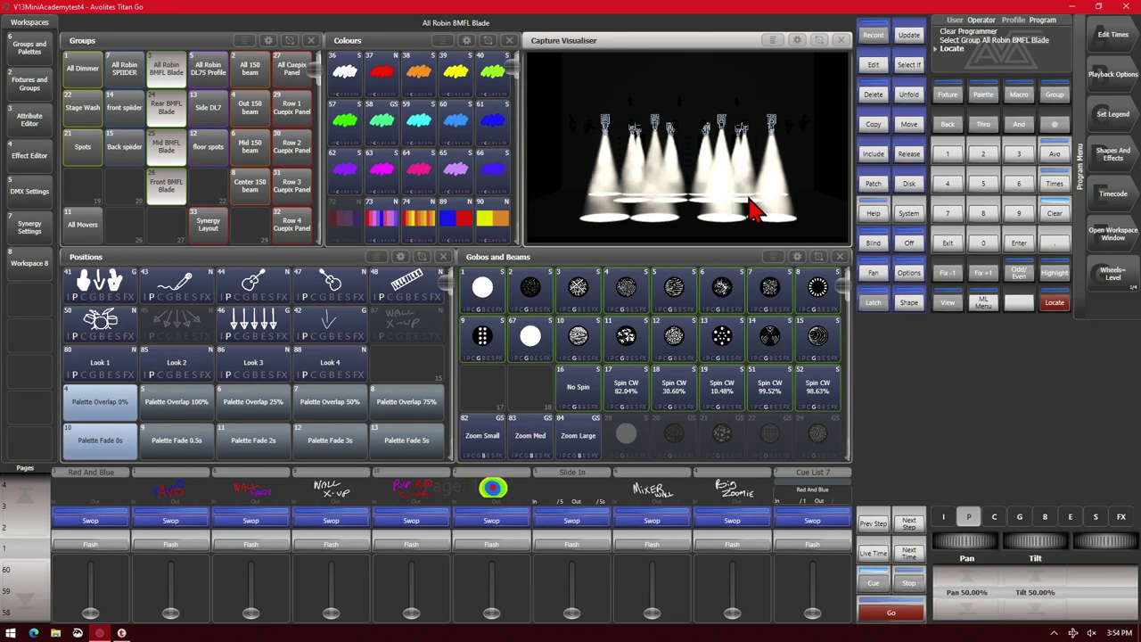
Clear the programmer, reselect All Robin BMFL Blade and bring up its fixture macros.
click(1066, 217)
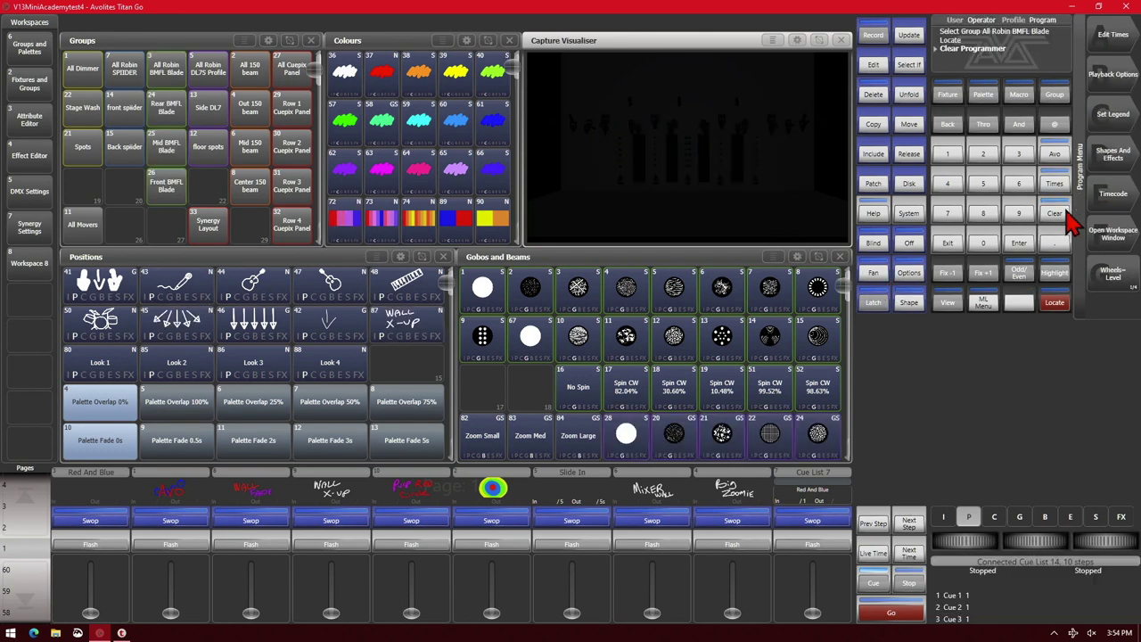
click(173, 77)
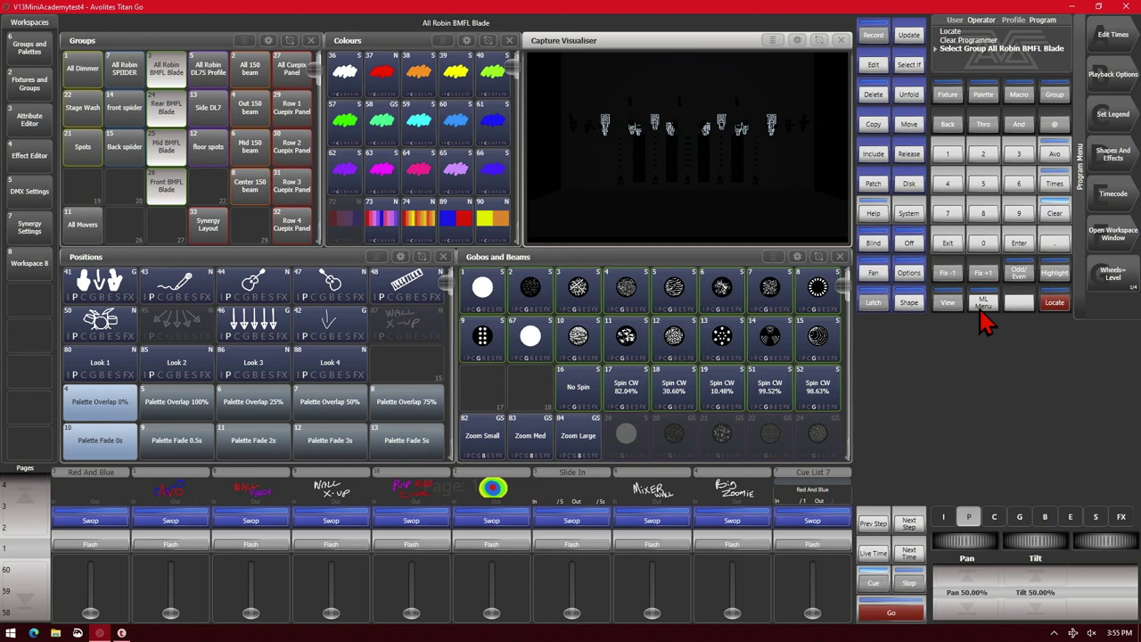
click(983, 304)
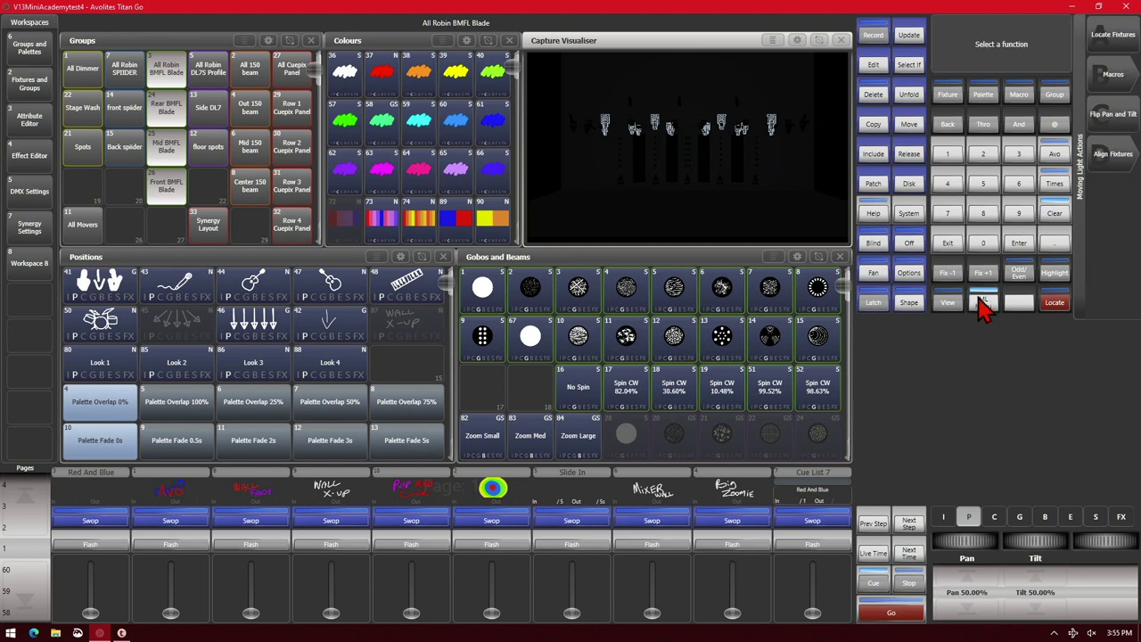
click(1112, 85)
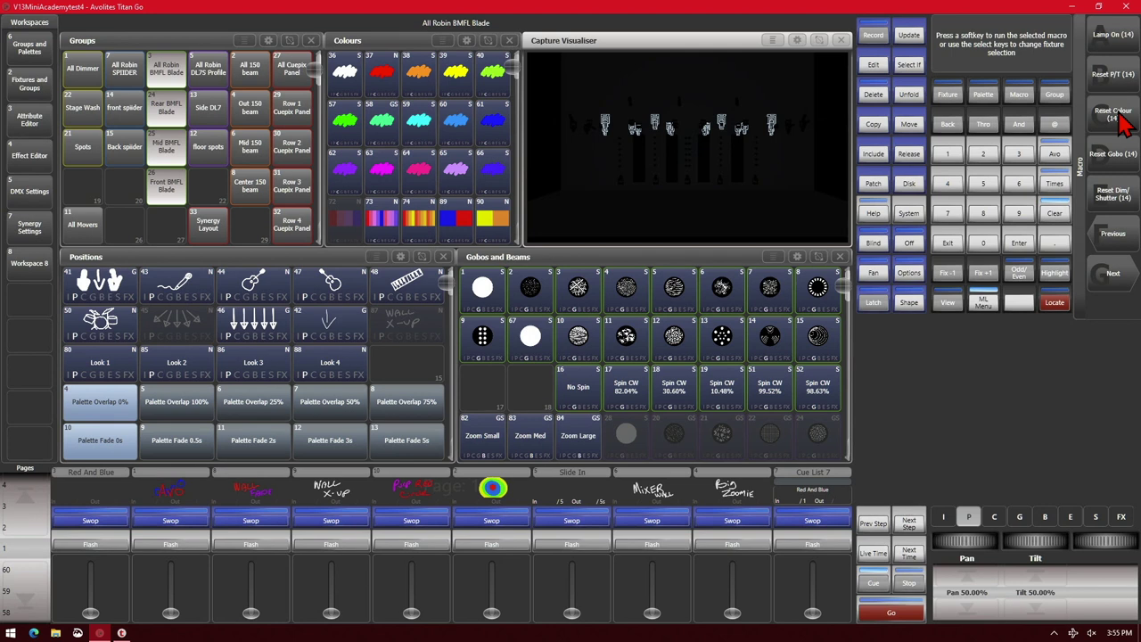
Page through the BMFL macro pages, including Lamp On, Reset P/T, Colour, Gobo and Dim/Shutter.
click(1113, 276)
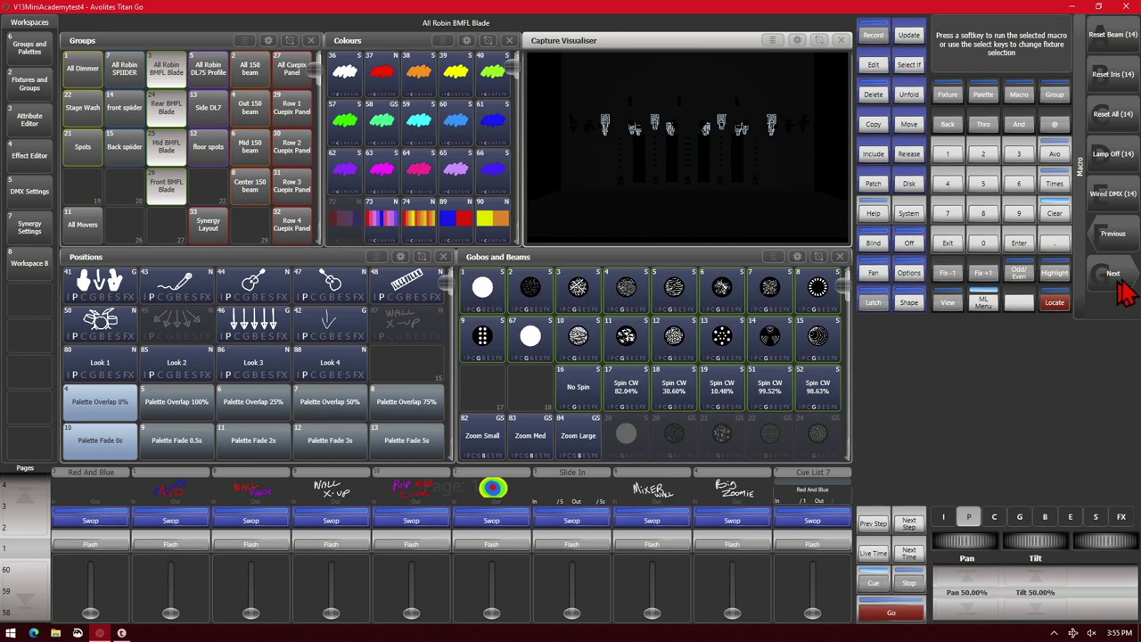
click(1102, 293)
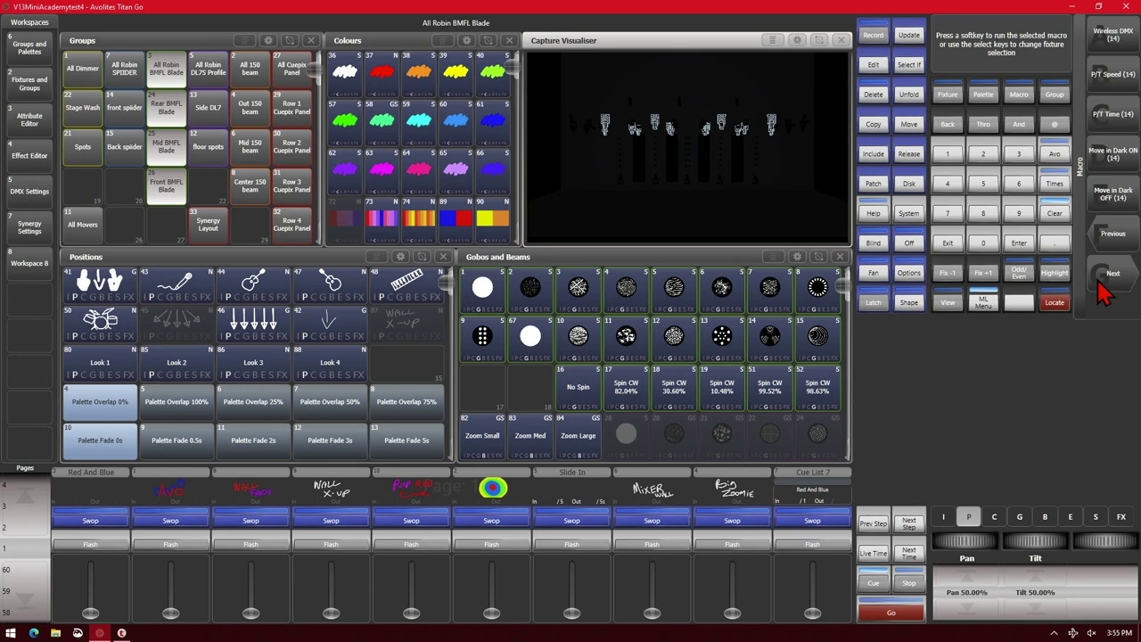
click(1102, 292)
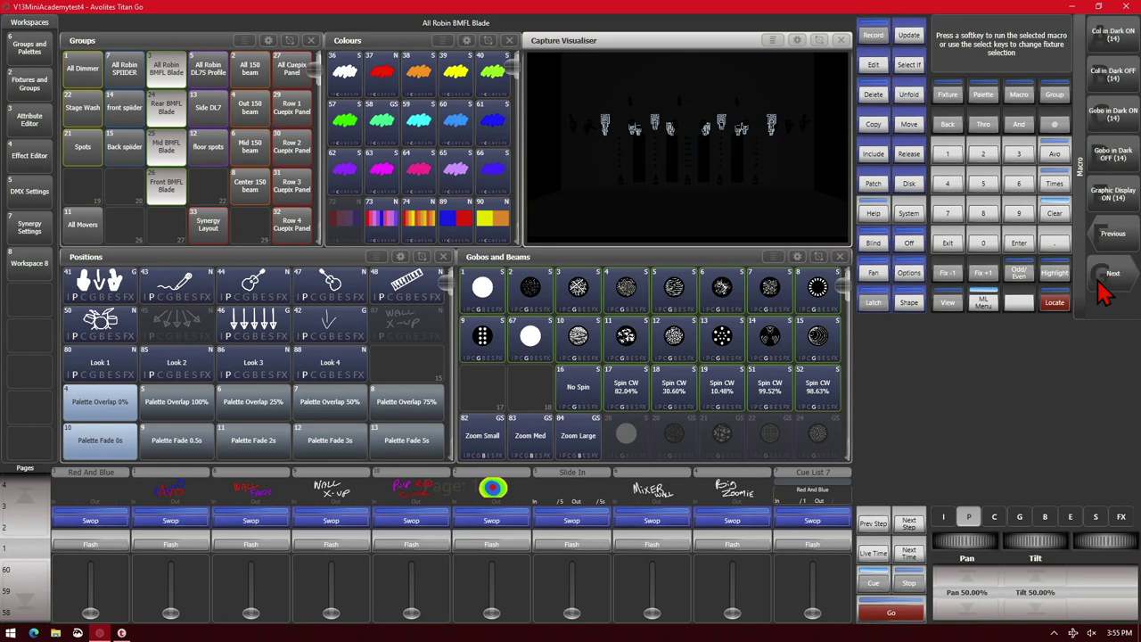
click(1102, 292)
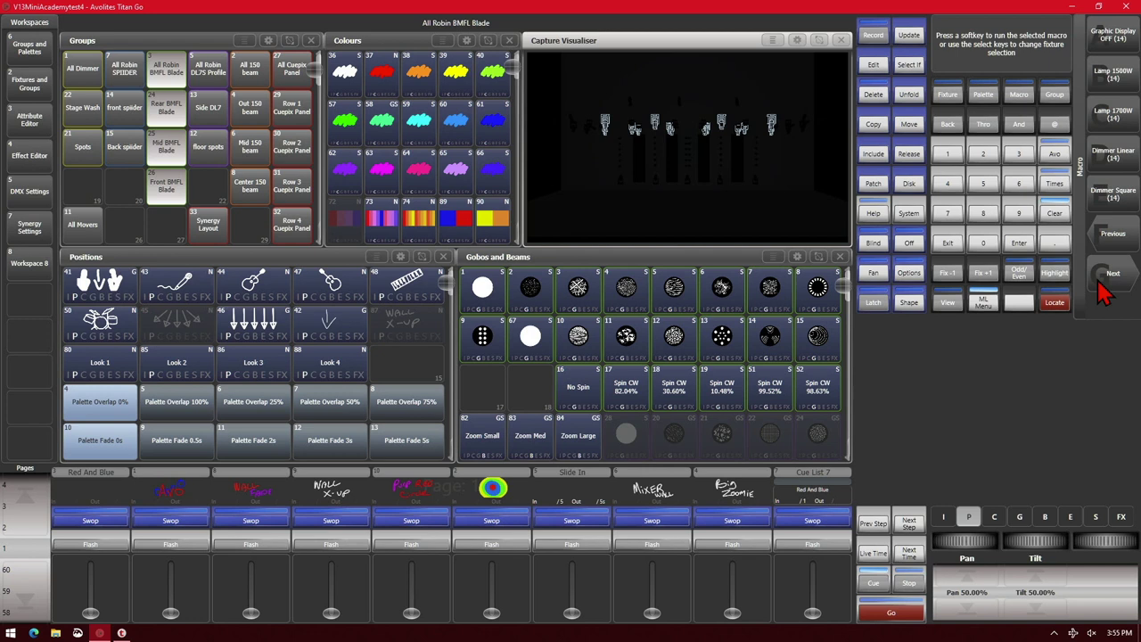
click(1103, 292)
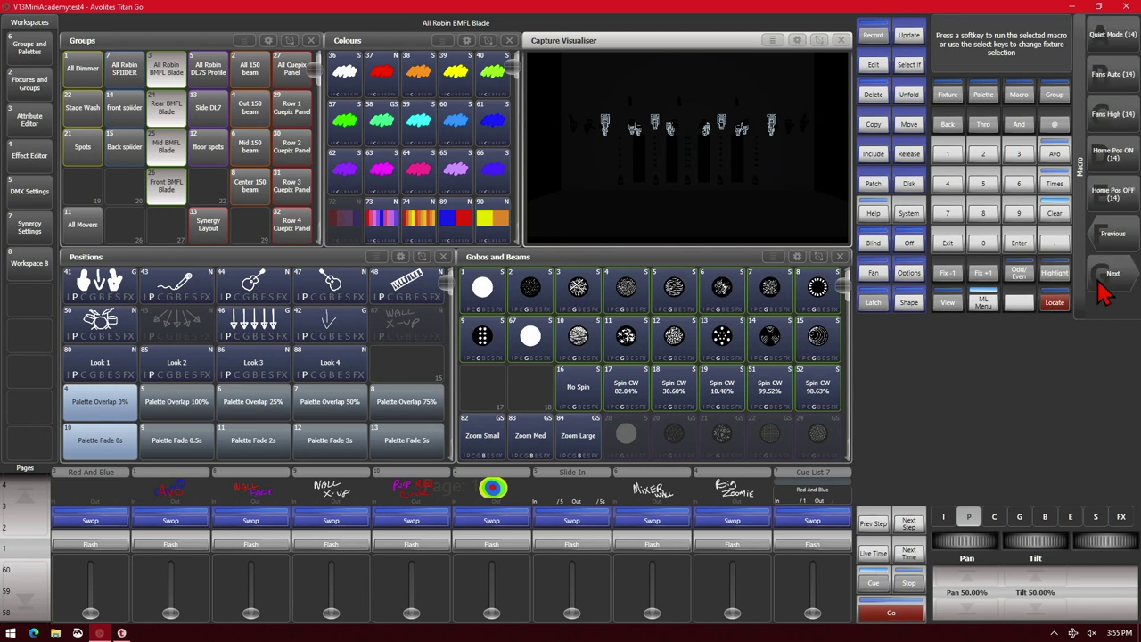
click(1102, 292)
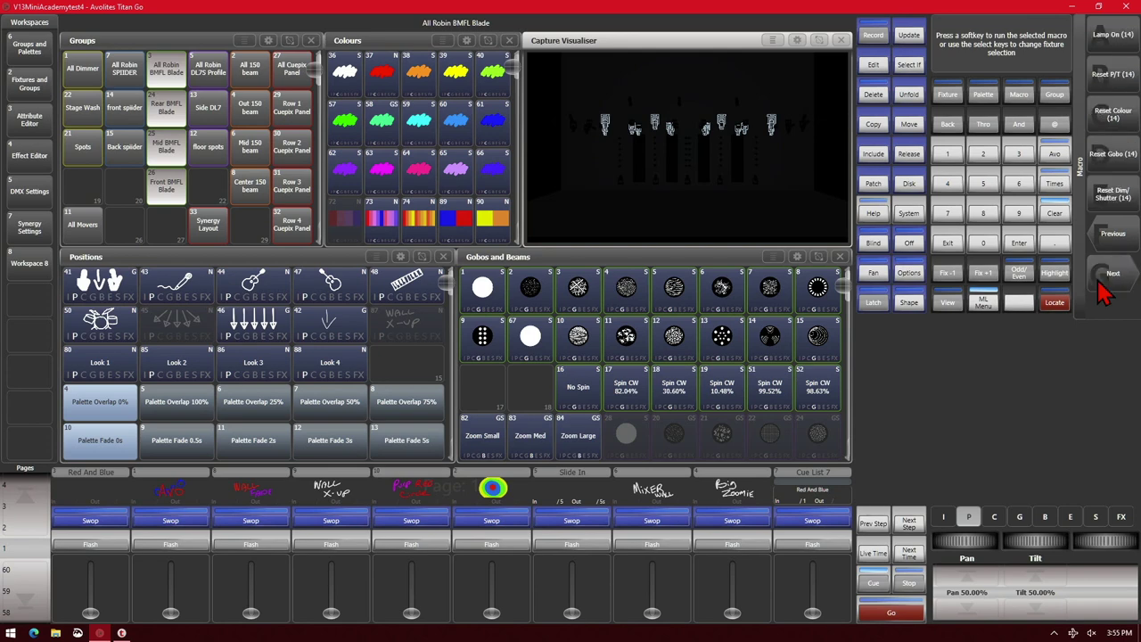
Clear the selection, select the All 150 beam group and show its fixture macros.
click(1054, 220)
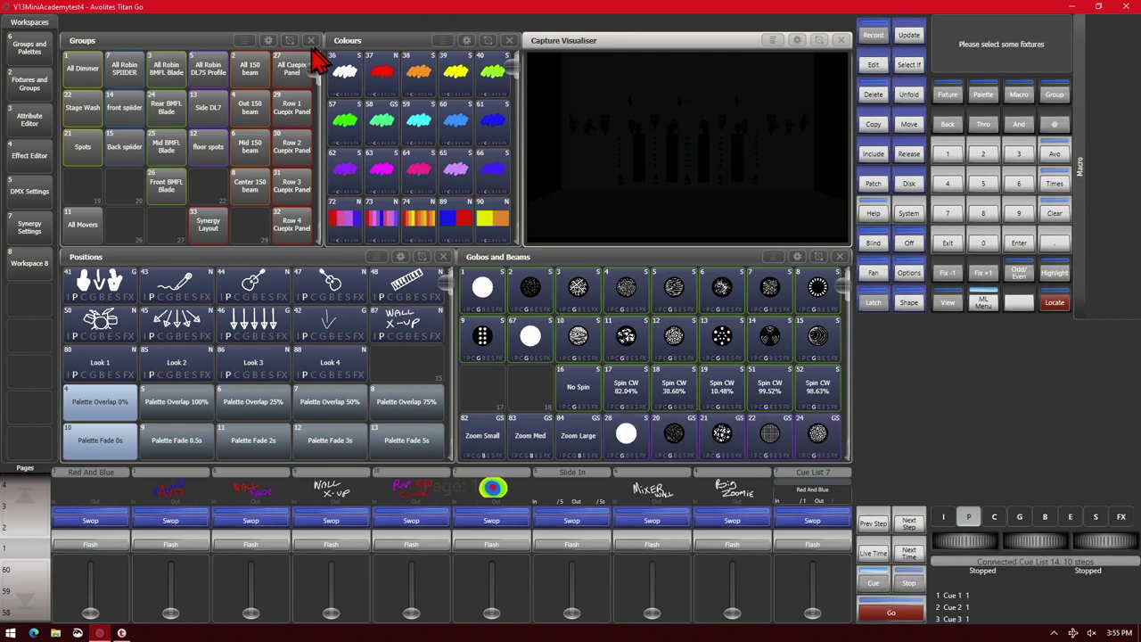
click(251, 77)
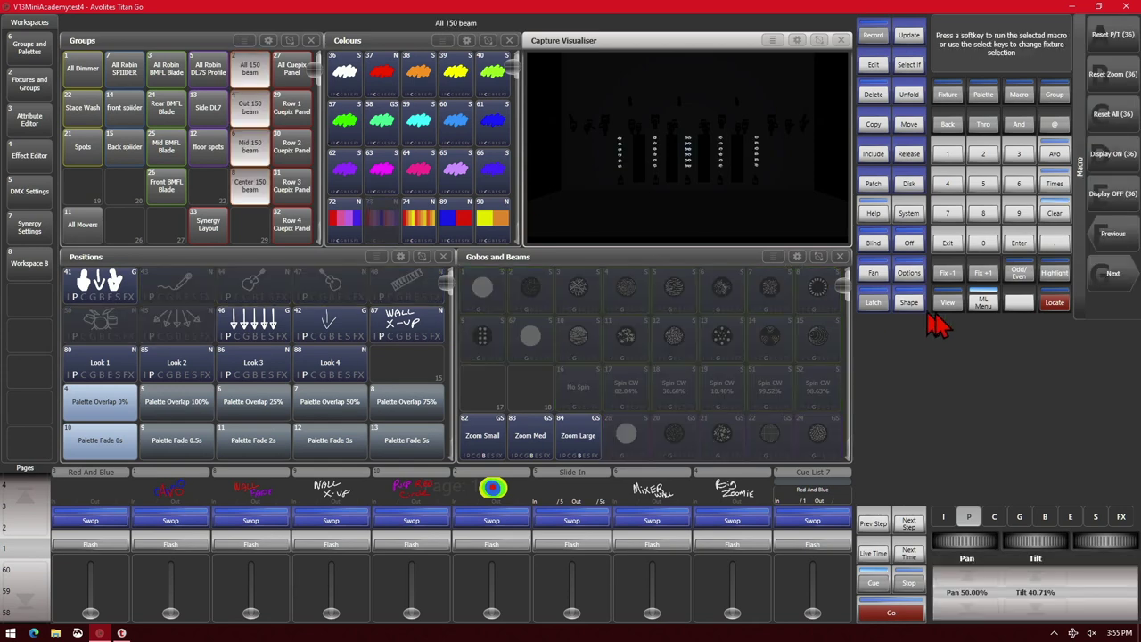
click(983, 306)
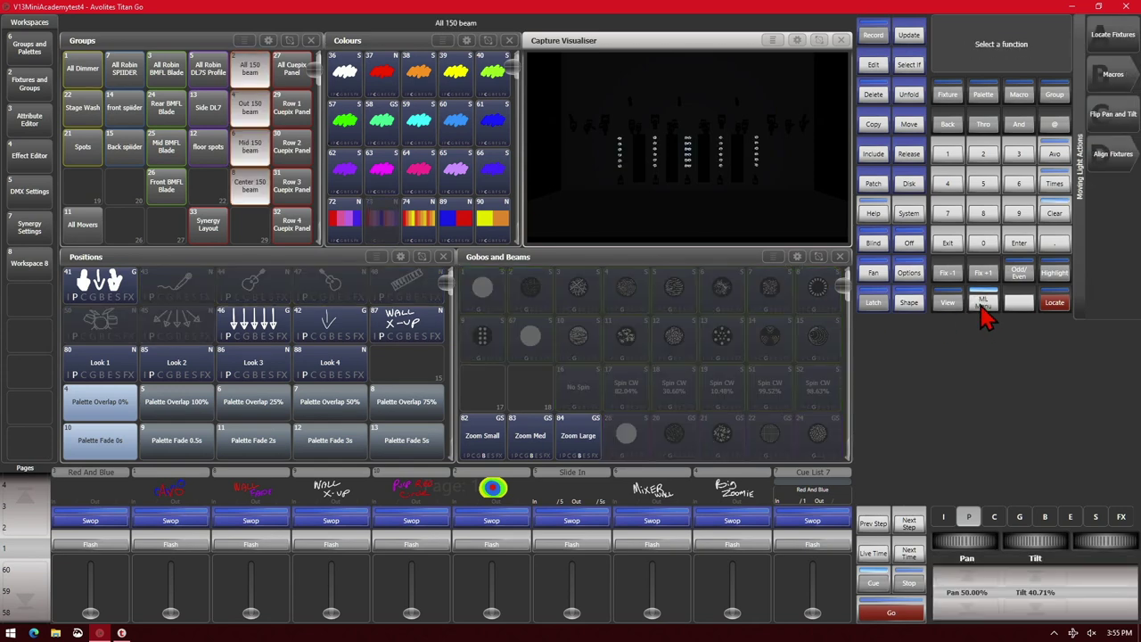
click(1123, 83)
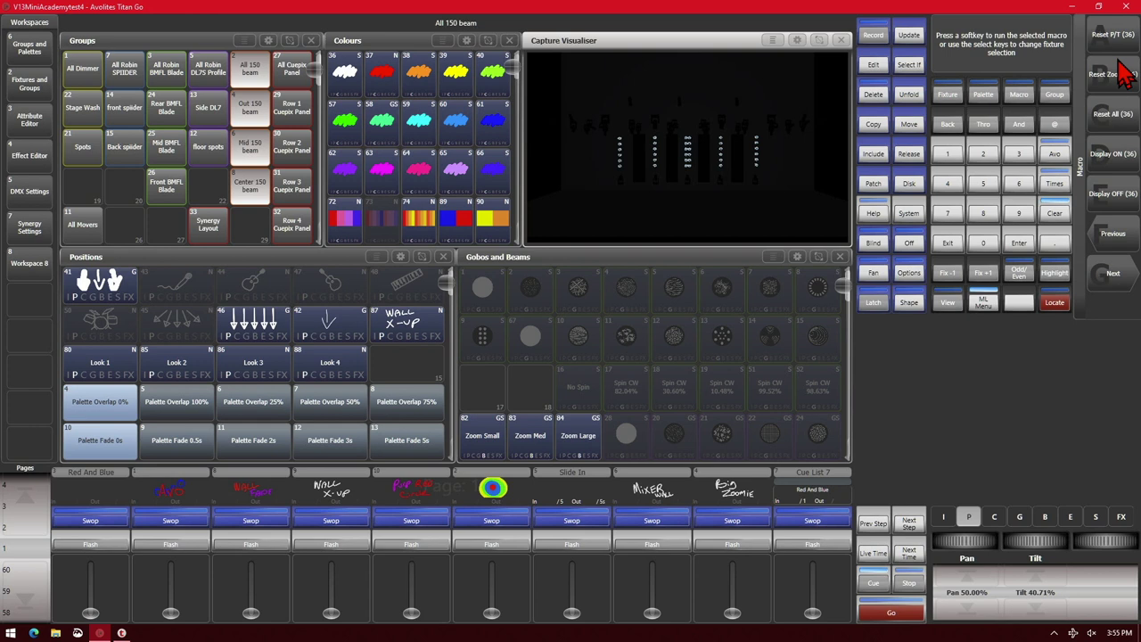
Page through the 150 beam macros to the last set, ending at Tungsten 2000W, 2500W, Tungsten OFF and Fan Quiet.
click(1114, 276)
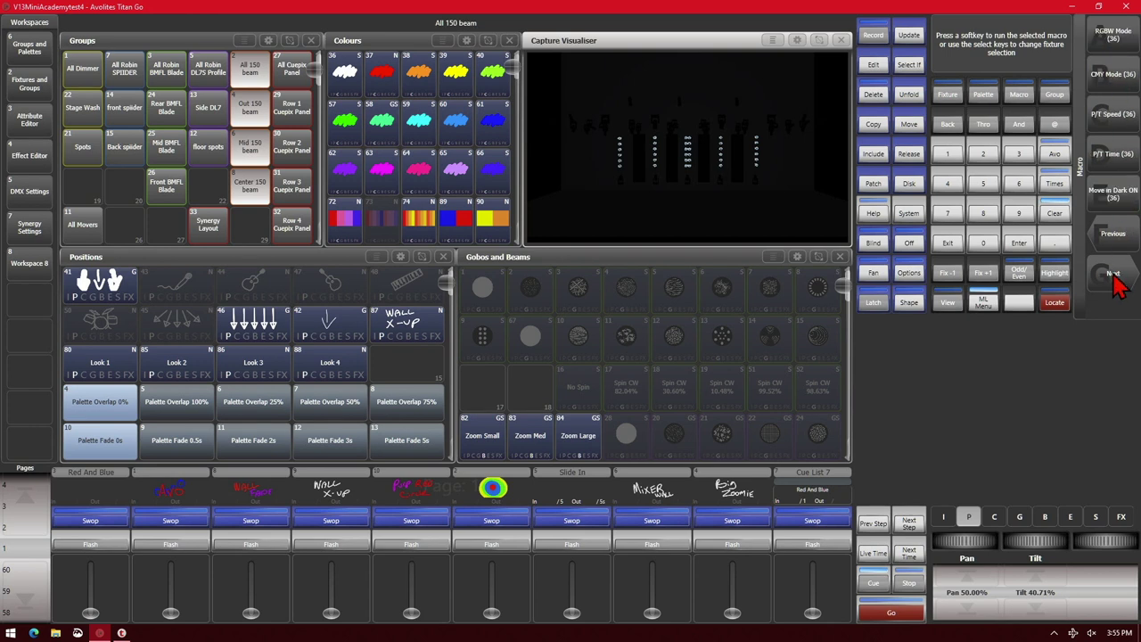
click(1114, 276)
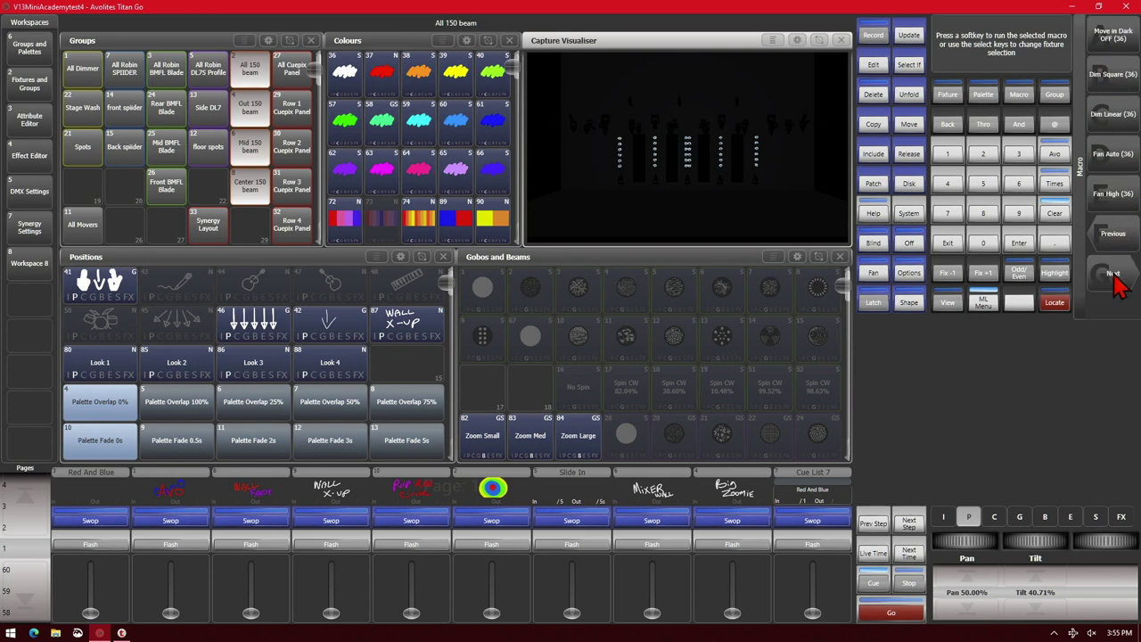
click(1114, 276)
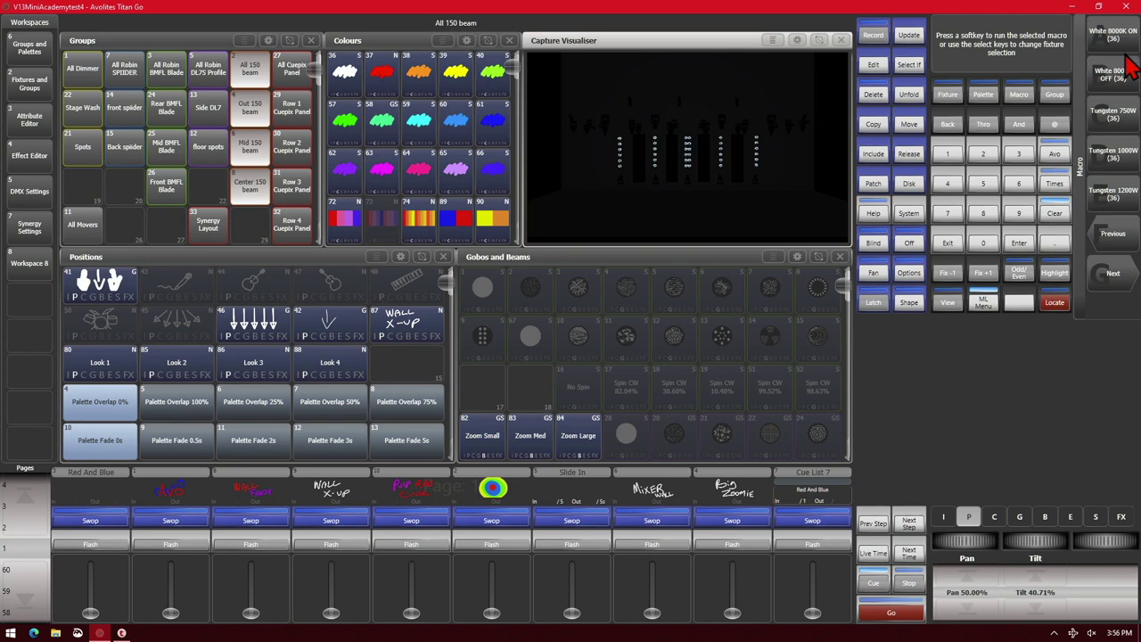
click(1126, 282)
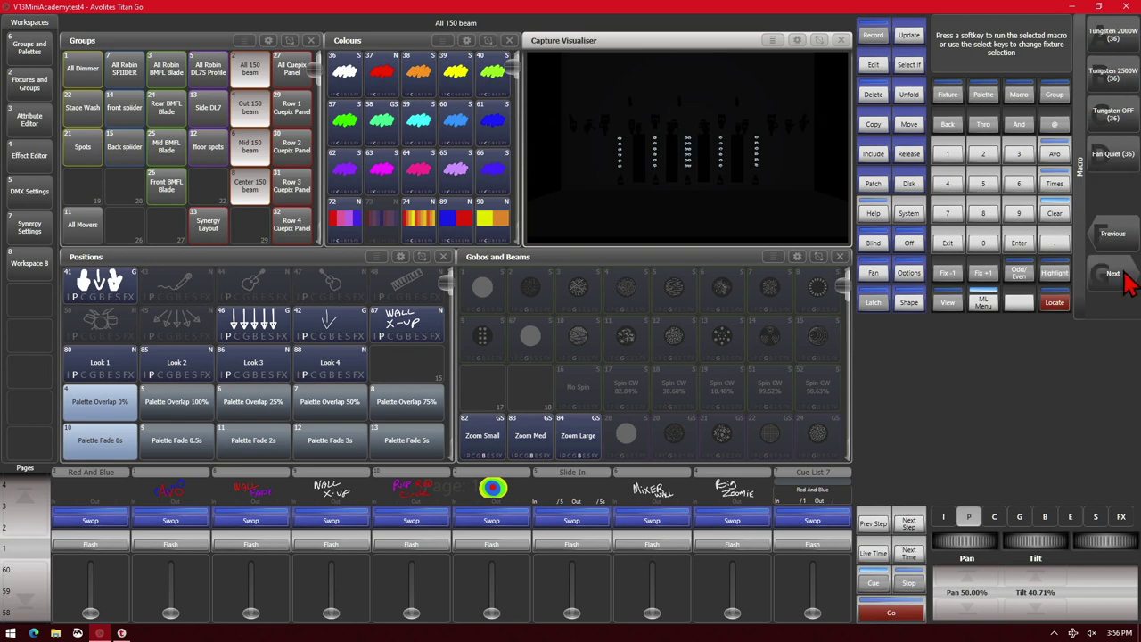
Clear the programmer, then select and locate the All Robin BMFL Blade fixtures.
click(1054, 213)
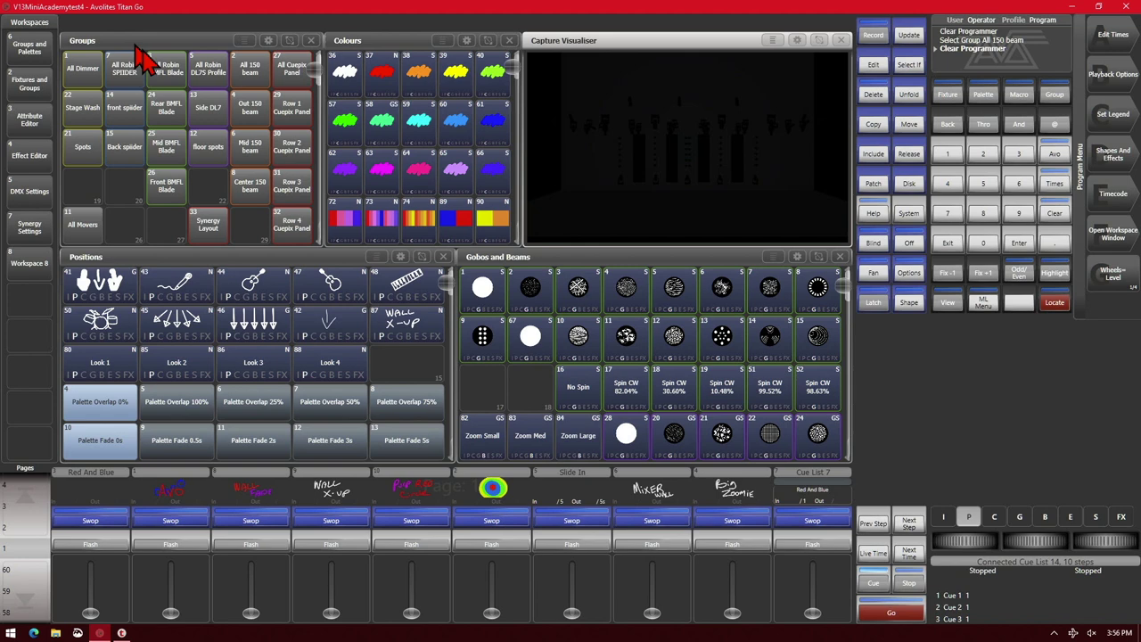
click(169, 77)
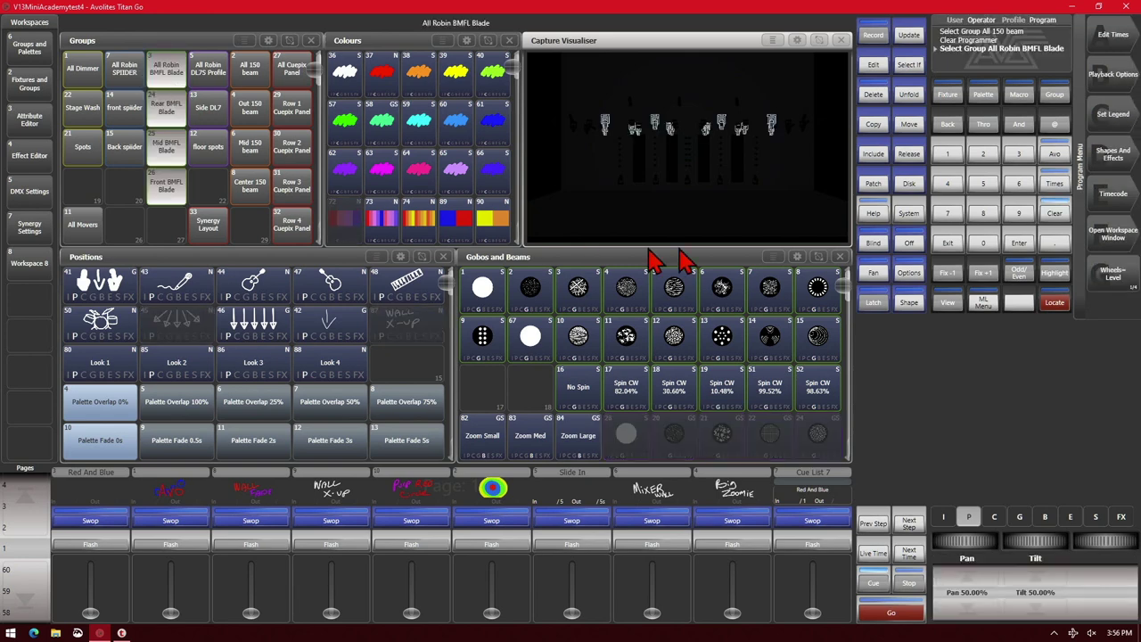
click(1055, 303)
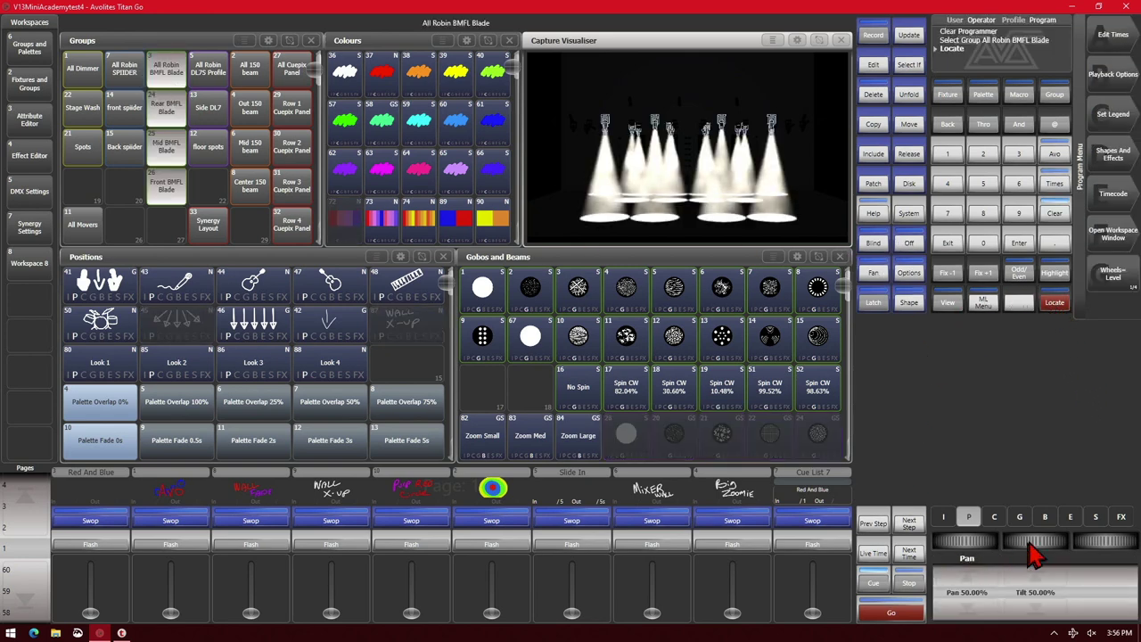
Check zoom at 0% in the B attribute bank, list the moving light actions, and return to the P bank.
click(1045, 517)
click(985, 611)
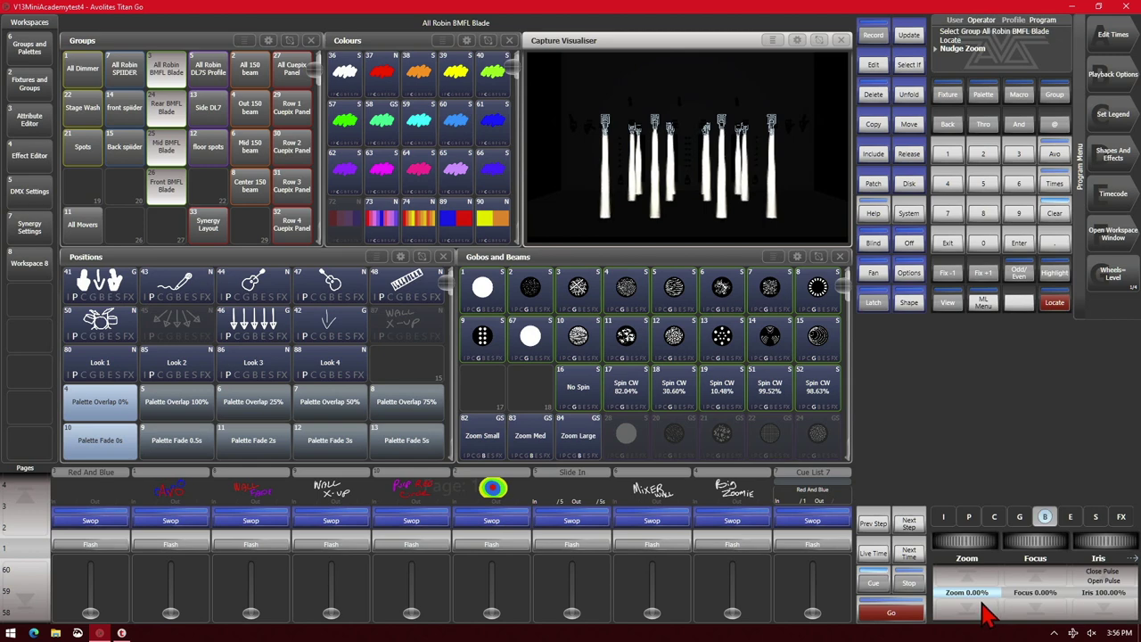
click(983, 305)
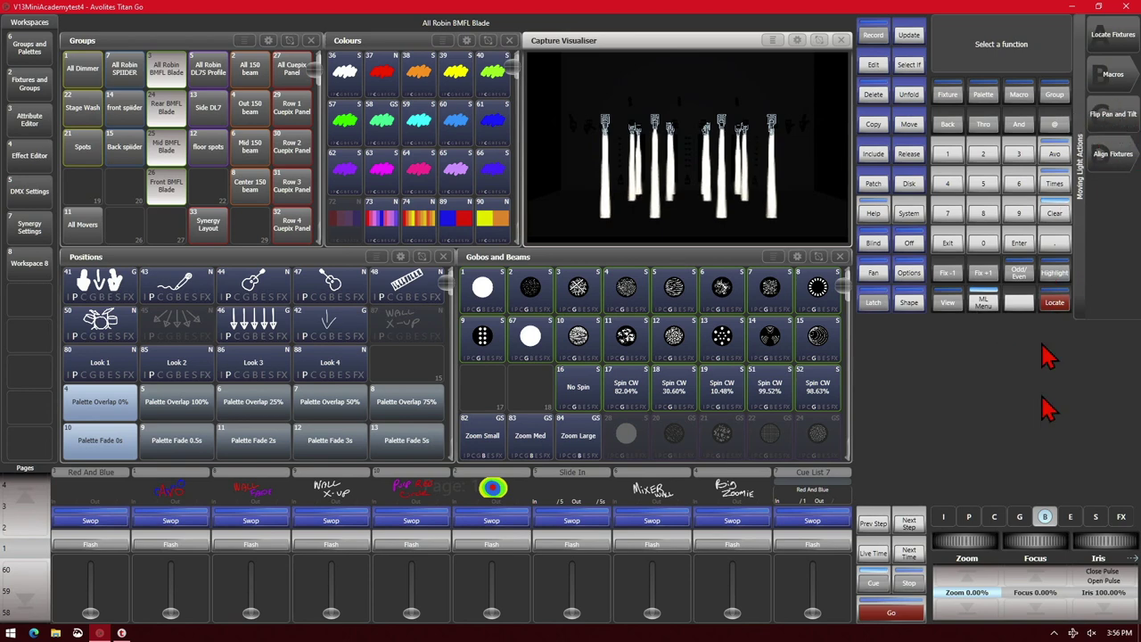
click(969, 517)
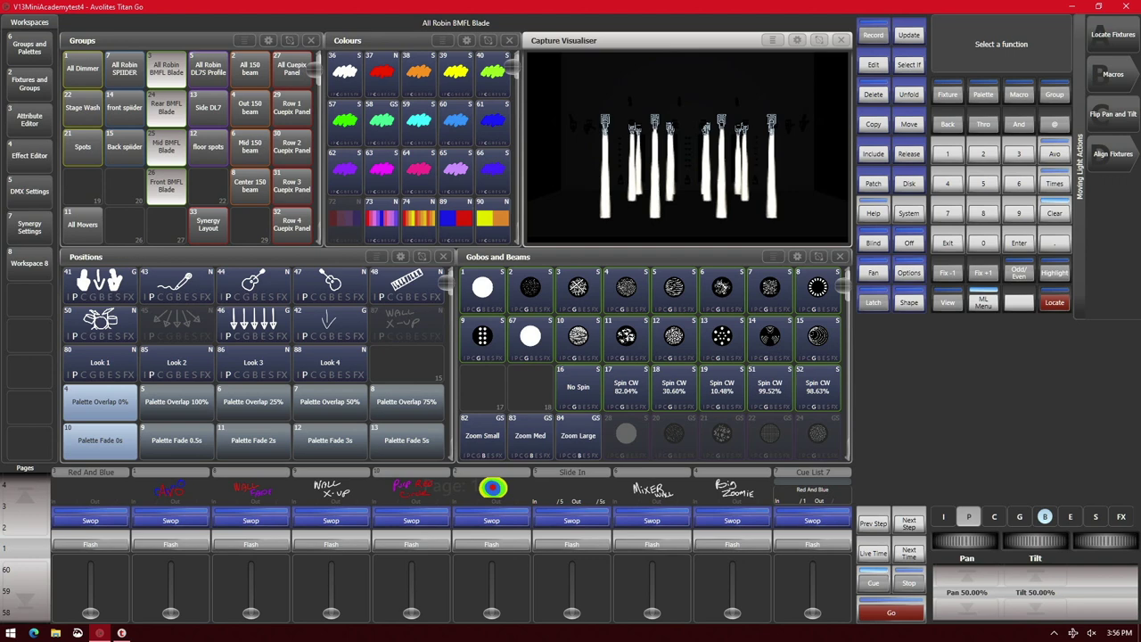
Raise Tilt to about 70%, then flip pan and tilt and flip back, ending at Pan 56.81%, Tilt 70.34%.
drag(1034, 571, 1002, 543)
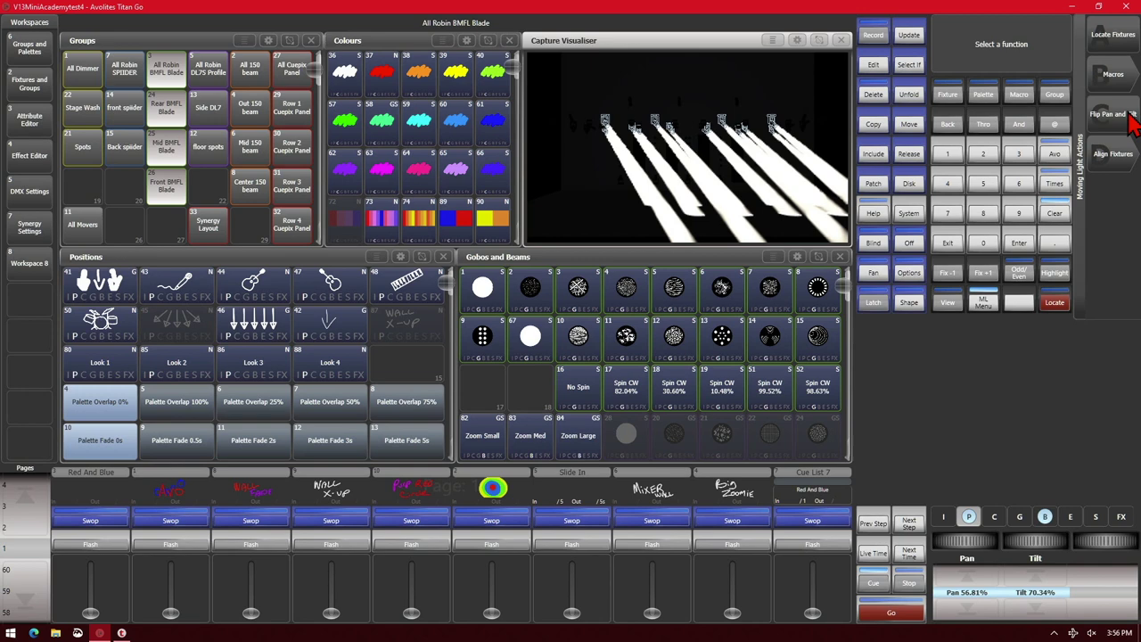
click(1128, 121)
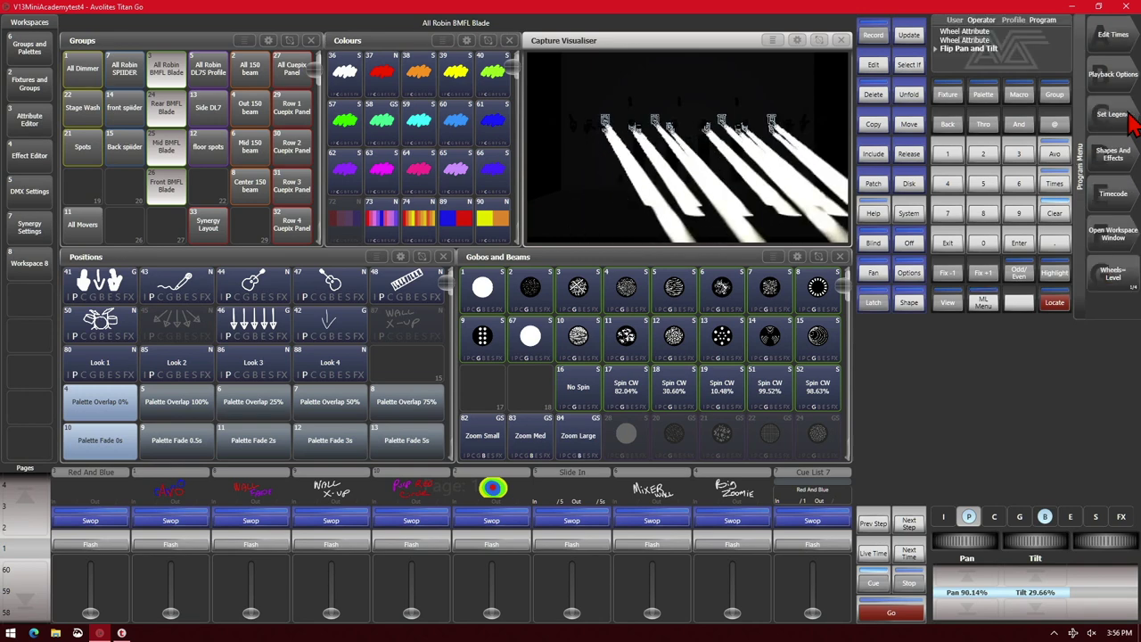
click(984, 305)
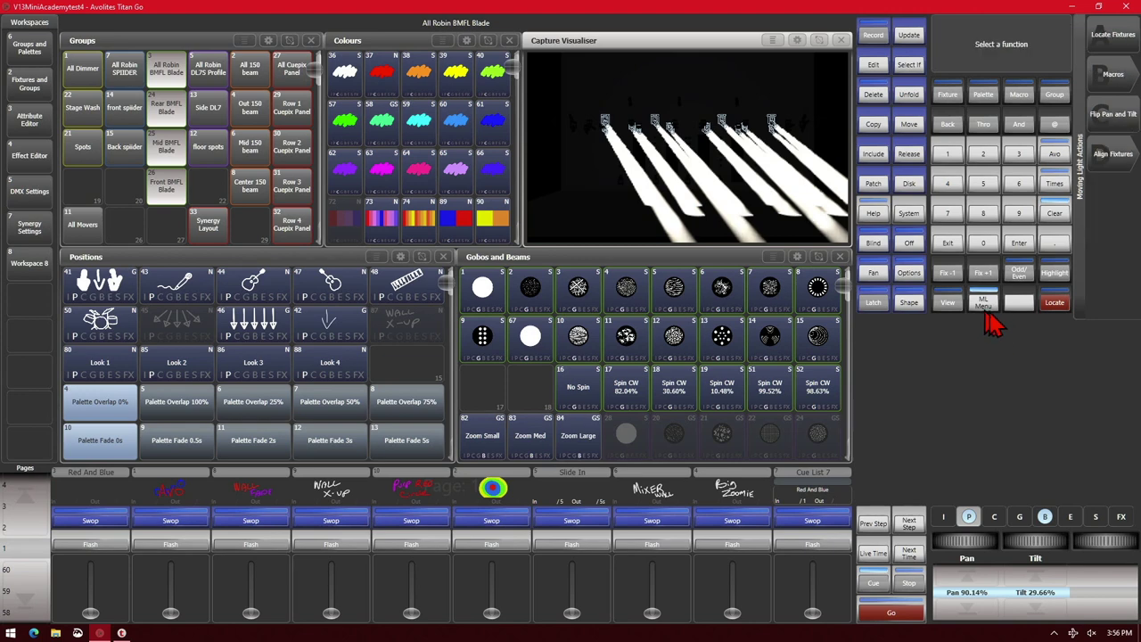
click(1114, 116)
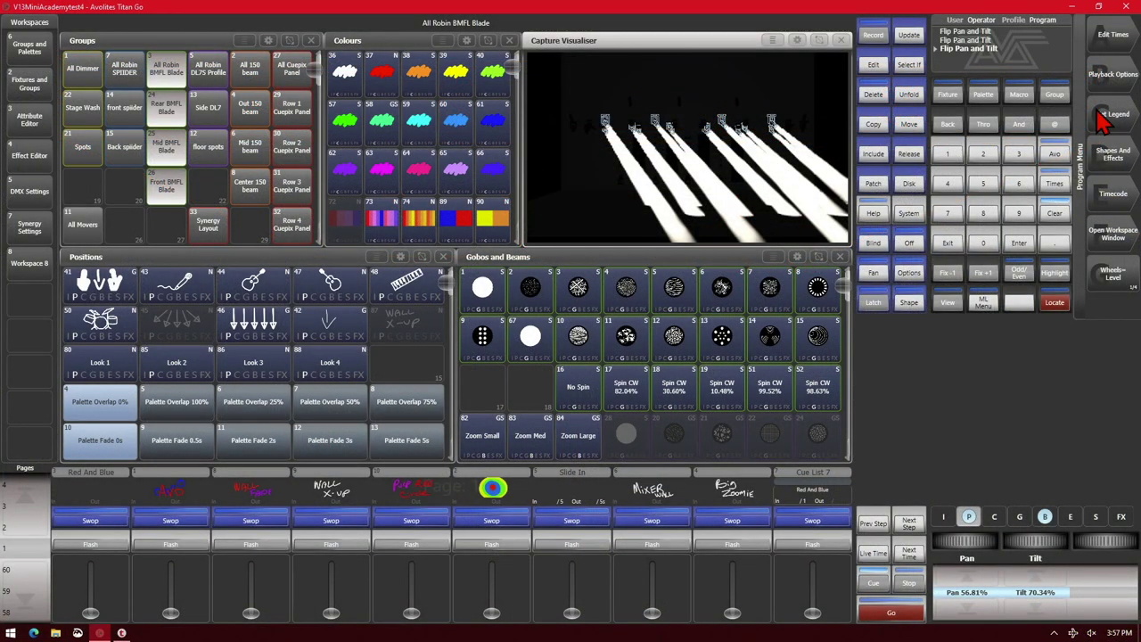
Clear the programmer, reselect All Robin BMFL Blade and list its moving light actions.
click(1054, 213)
click(164, 75)
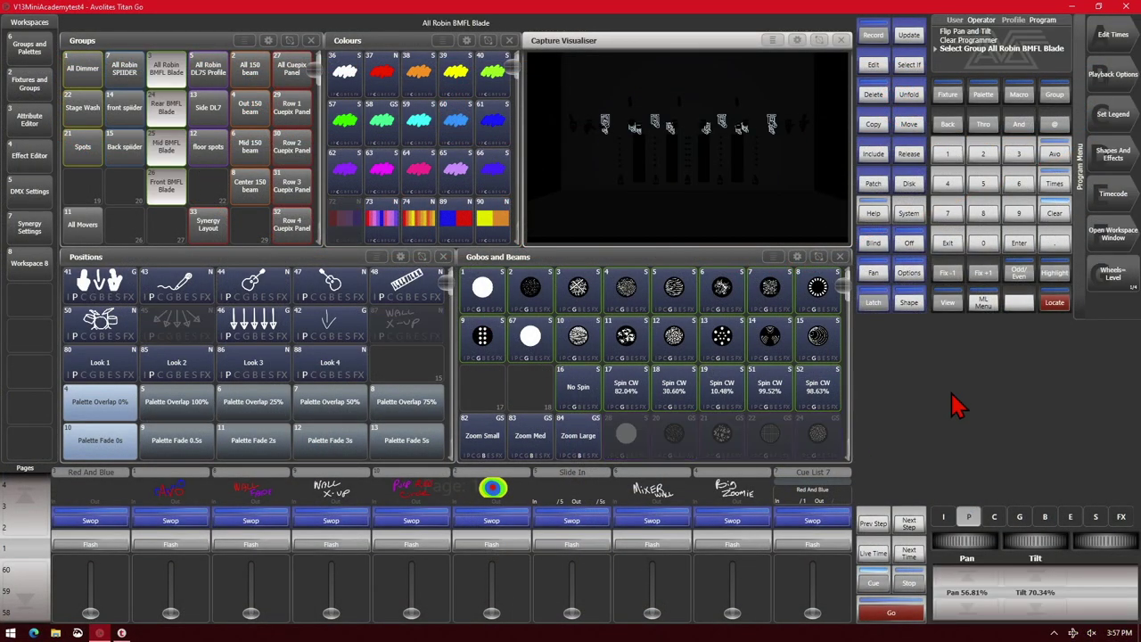
click(983, 305)
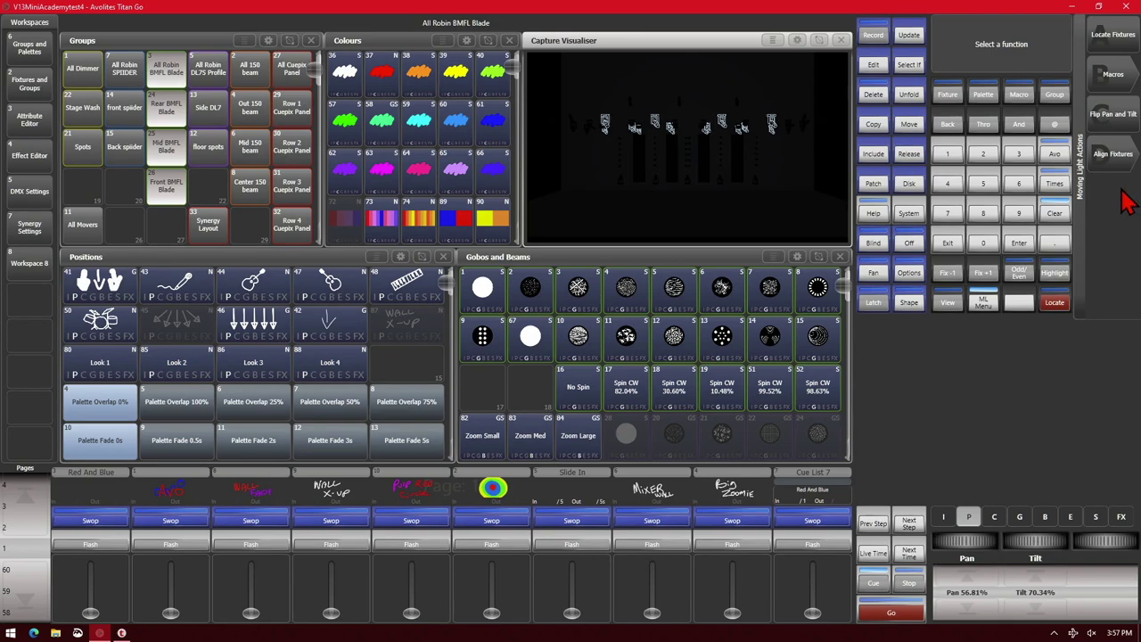